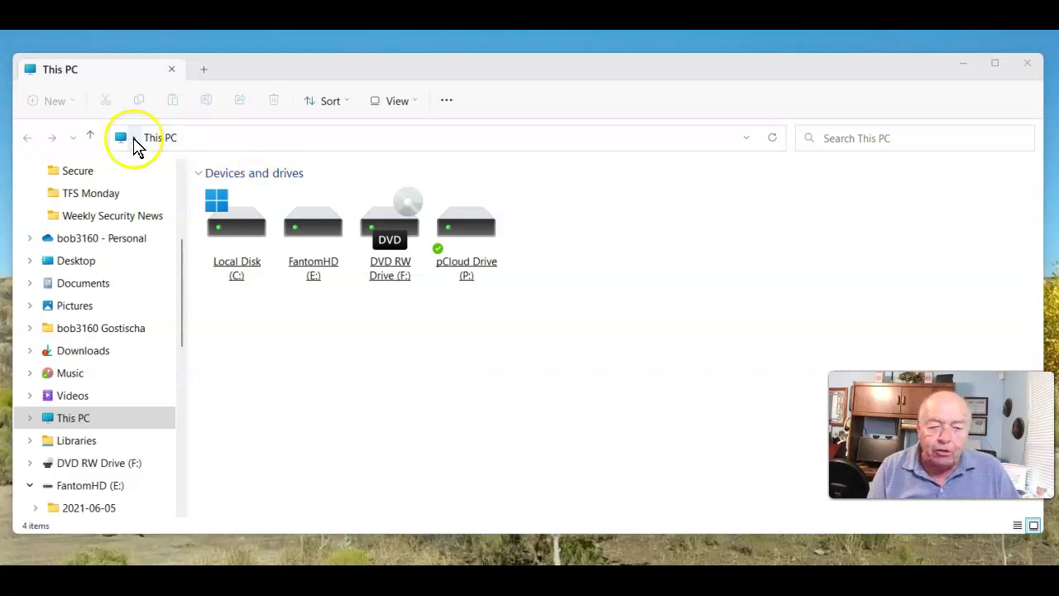
# Step: Check the top-level locations list, then cycle through the C:, E: and P: drives, ending on Local Disk (C:)
pyautogui.click(134, 138)
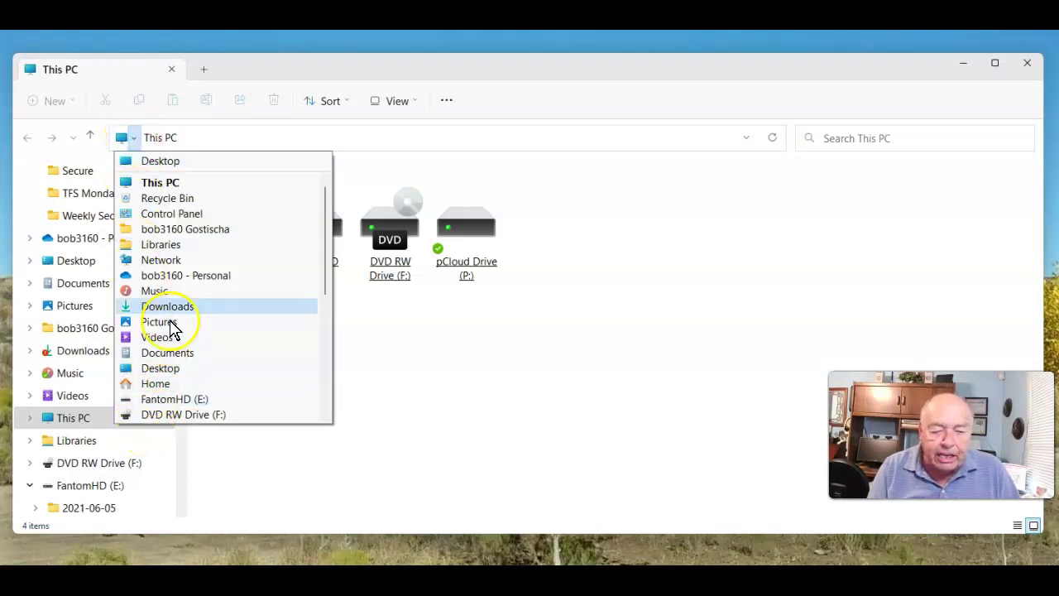
pyautogui.click(169, 143)
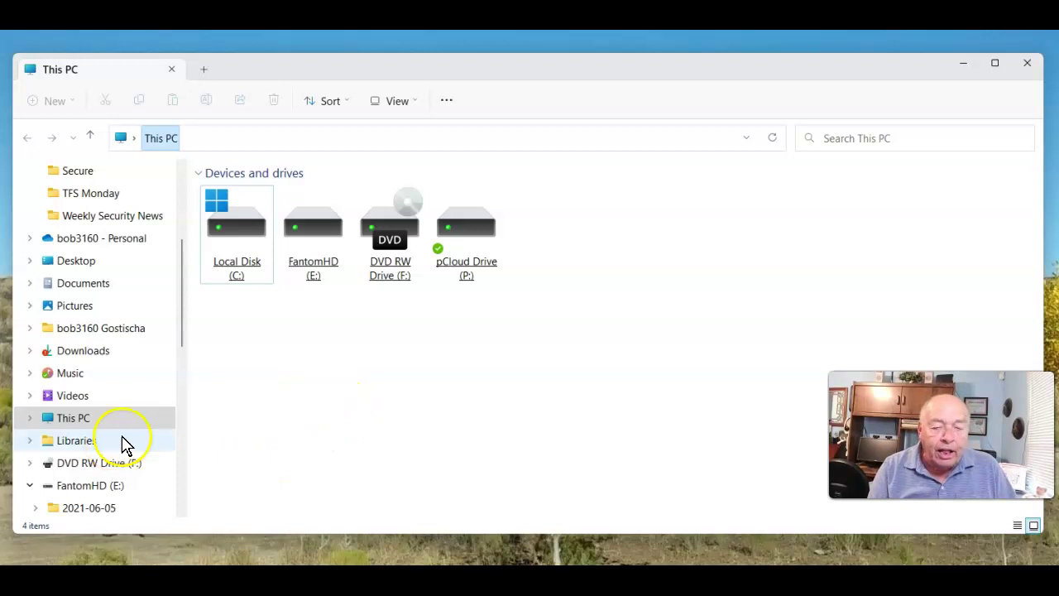
pyautogui.click(236, 227)
pyautogui.click(331, 224)
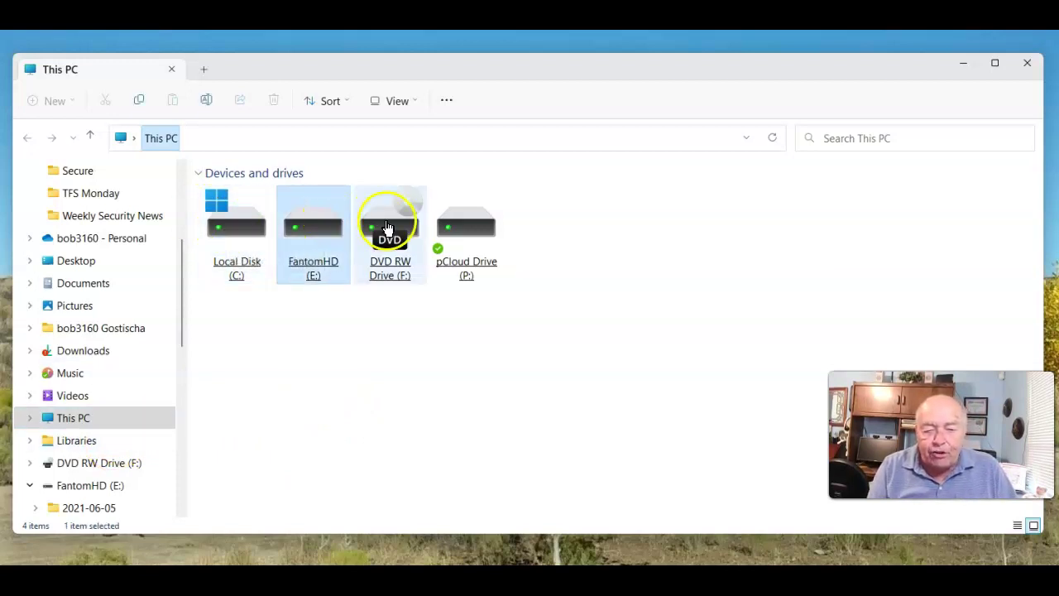
pyautogui.click(473, 220)
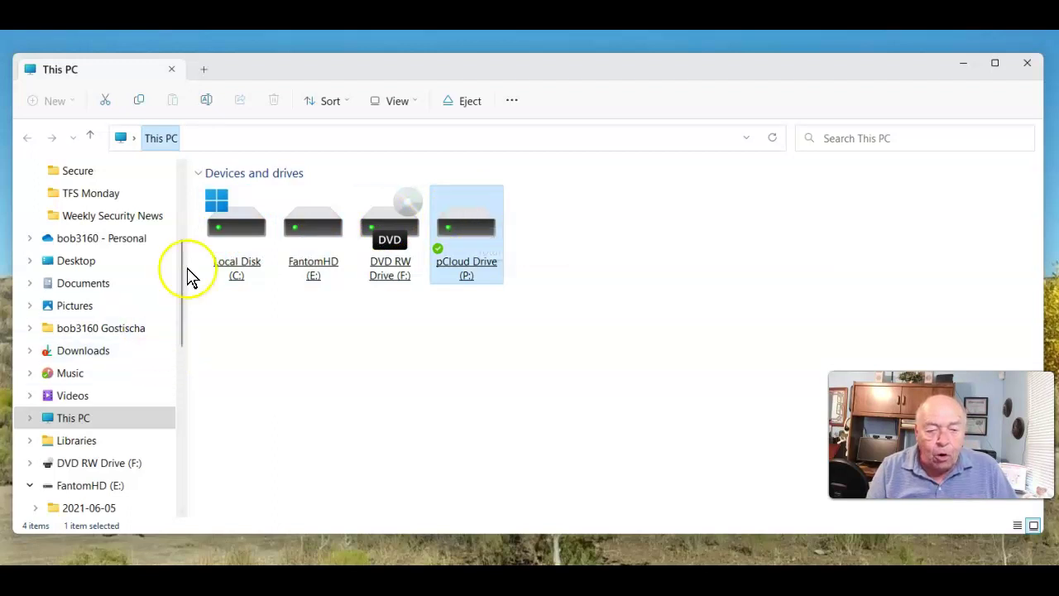
pyautogui.click(227, 239)
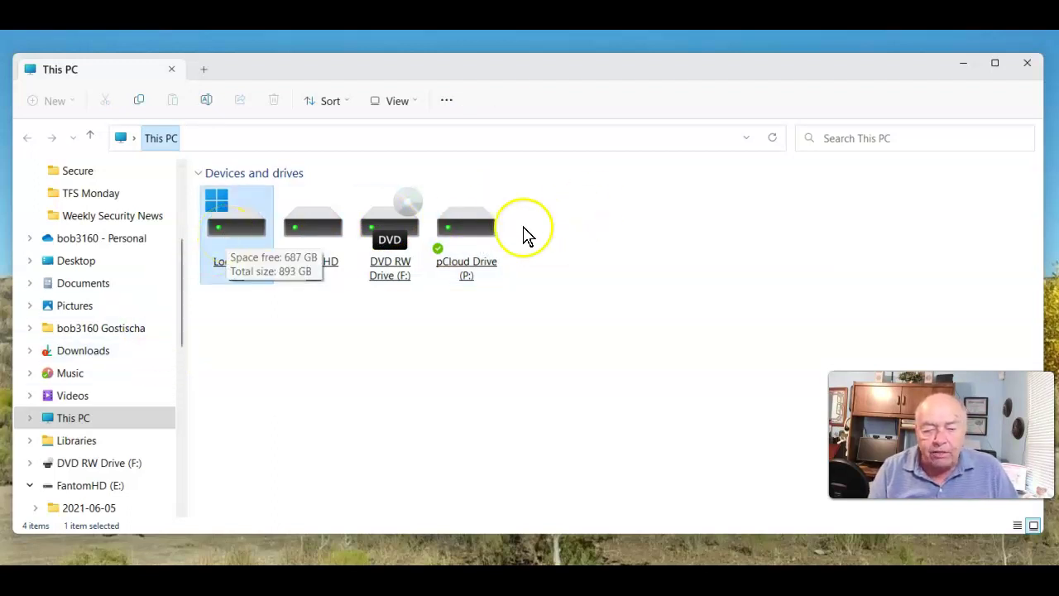
pyautogui.click(441, 235)
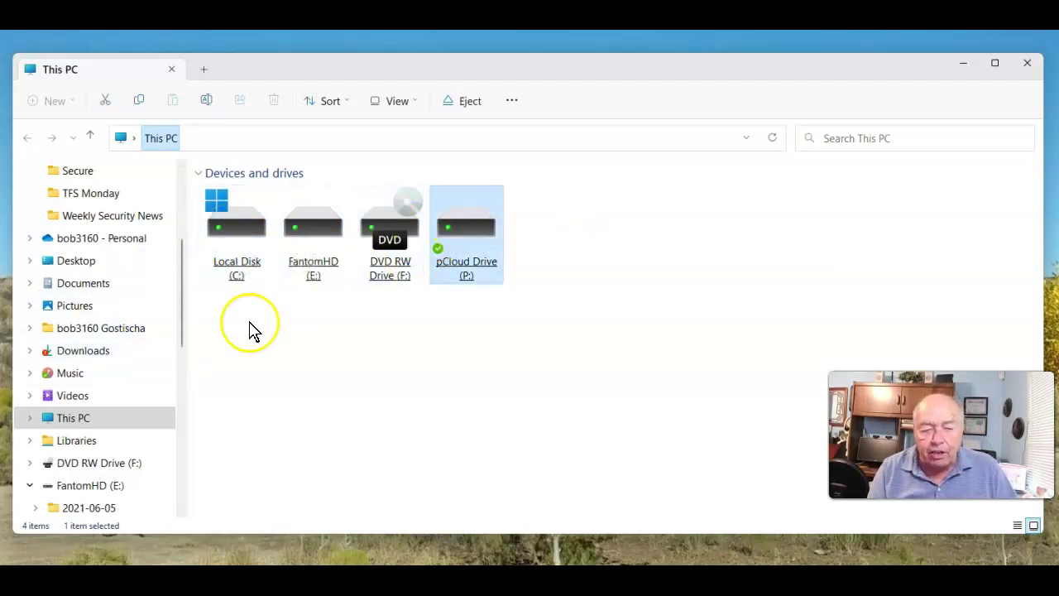
pyautogui.click(225, 227)
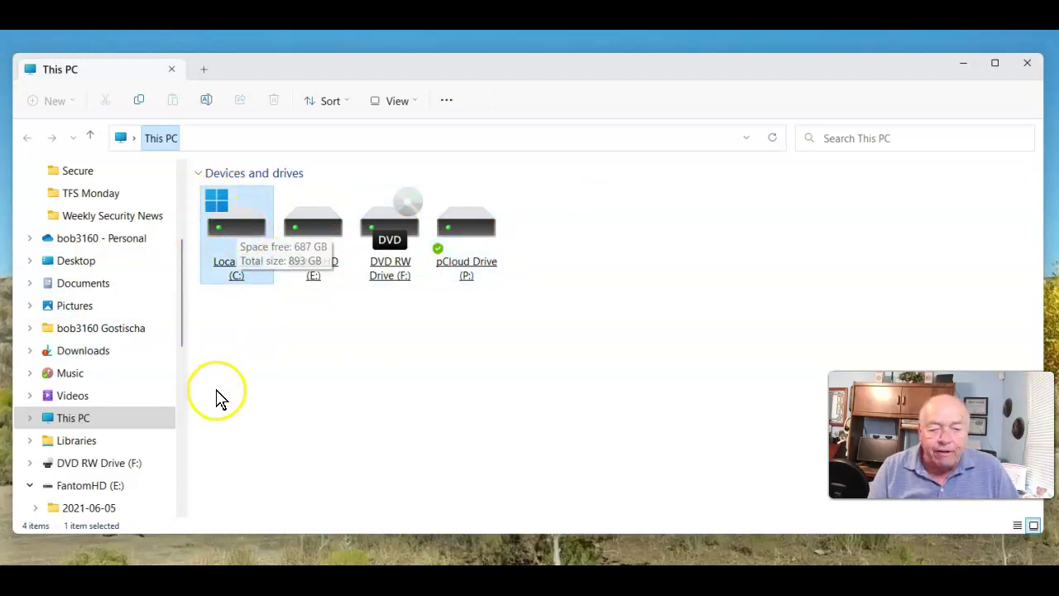
# Step: Open Local Disk (C:), select the $SysReset folder, then go back to This PC
pyautogui.doubleClick(234, 237)
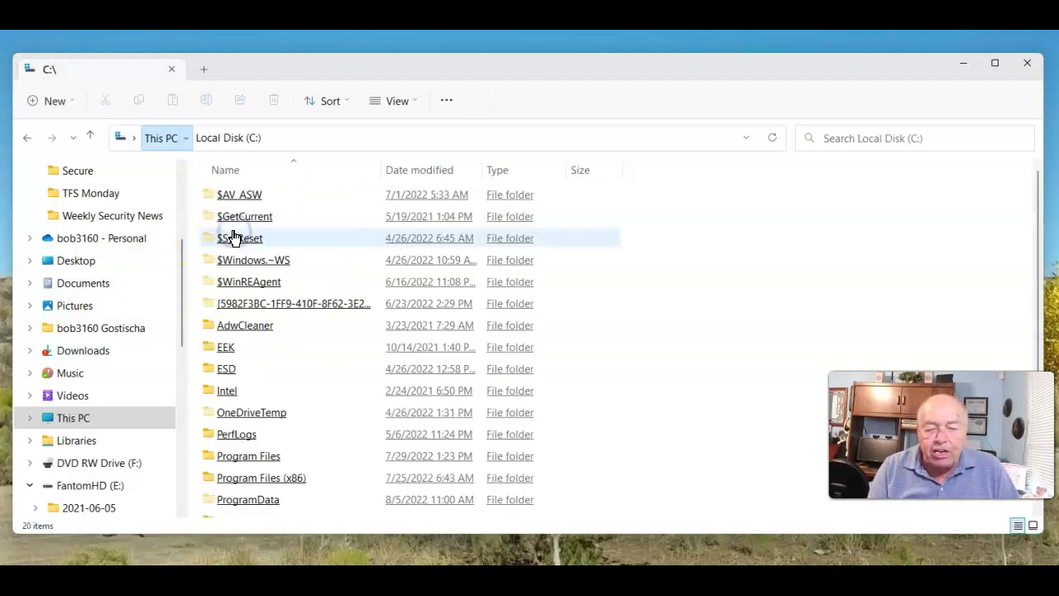
pyautogui.click(234, 238)
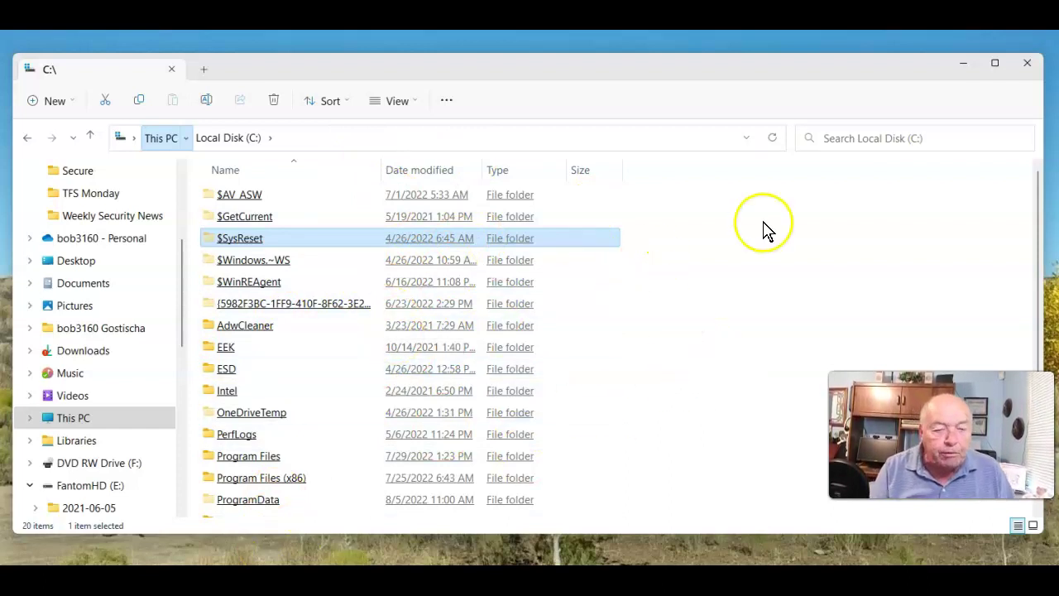
pyautogui.click(30, 138)
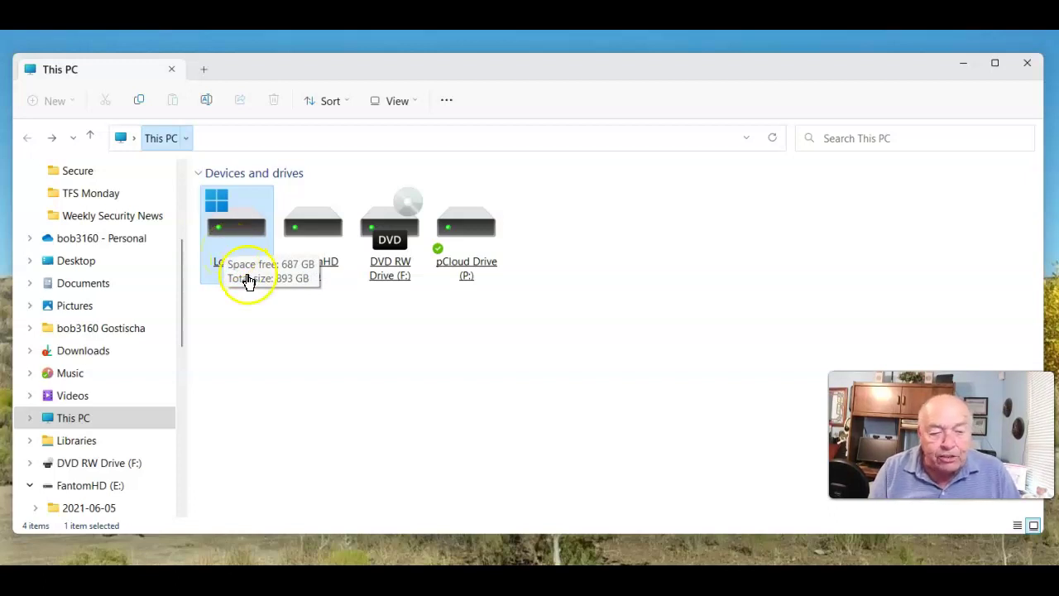
pyautogui.click(235, 253)
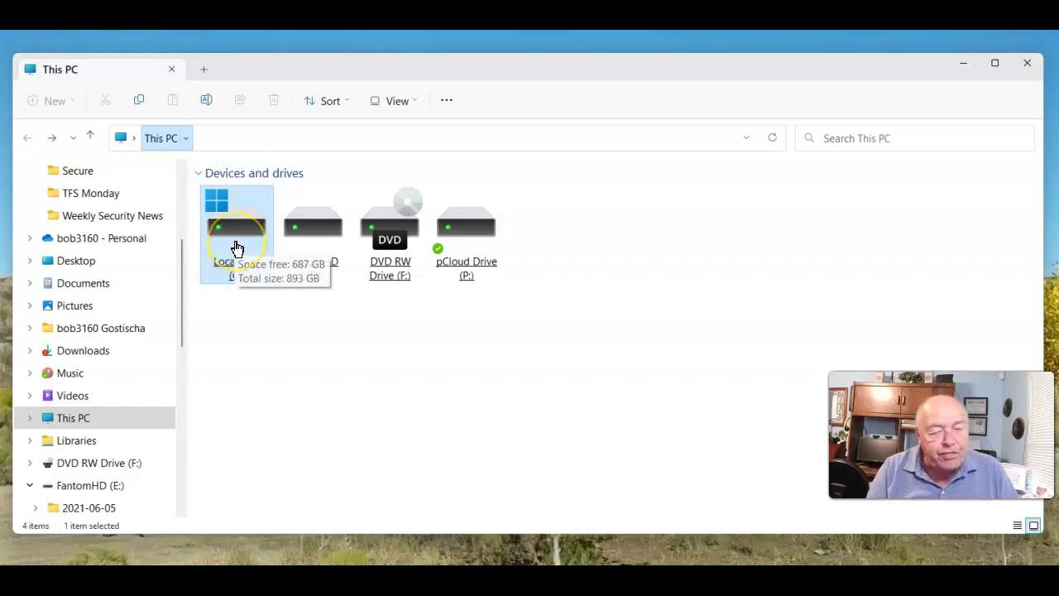
# Step: Open Local Disk (C:) in a new tab with a middle-click and switch between This PC and C:\
pyautogui.middleClick(237, 248)
pyautogui.click(253, 76)
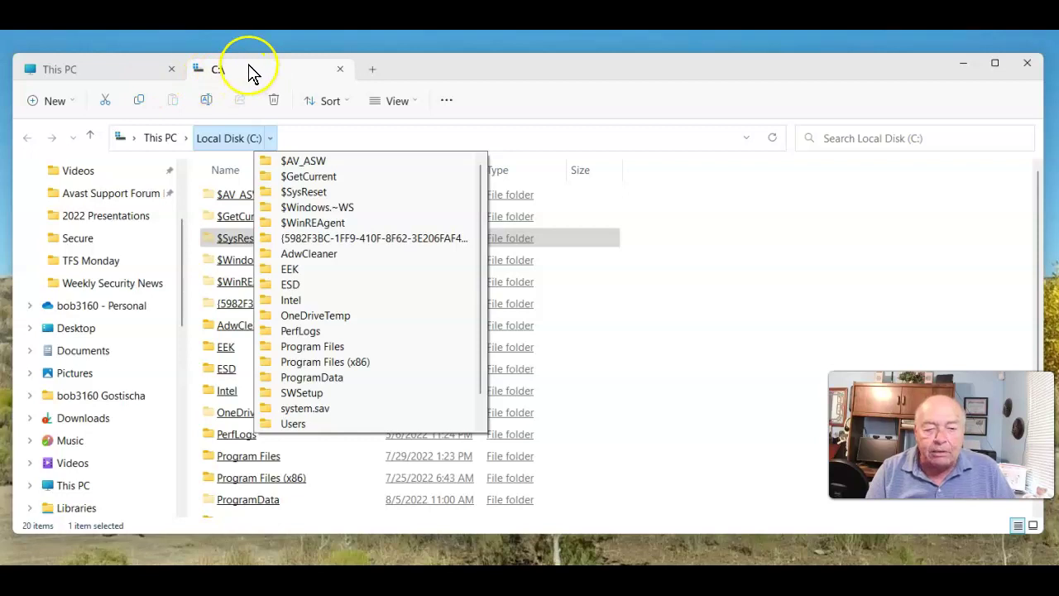
pyautogui.click(80, 74)
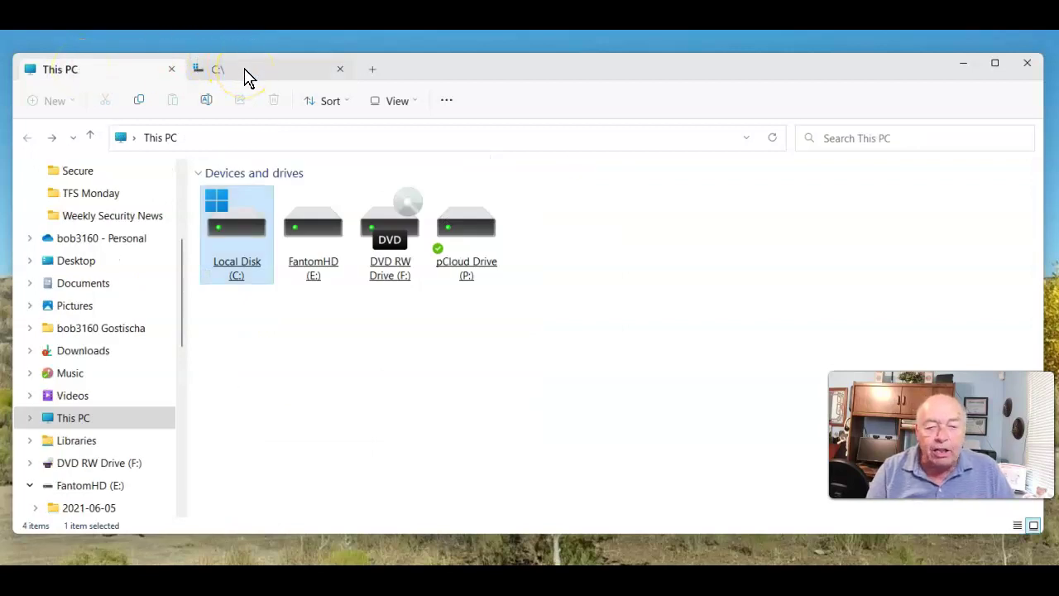
pyautogui.click(253, 73)
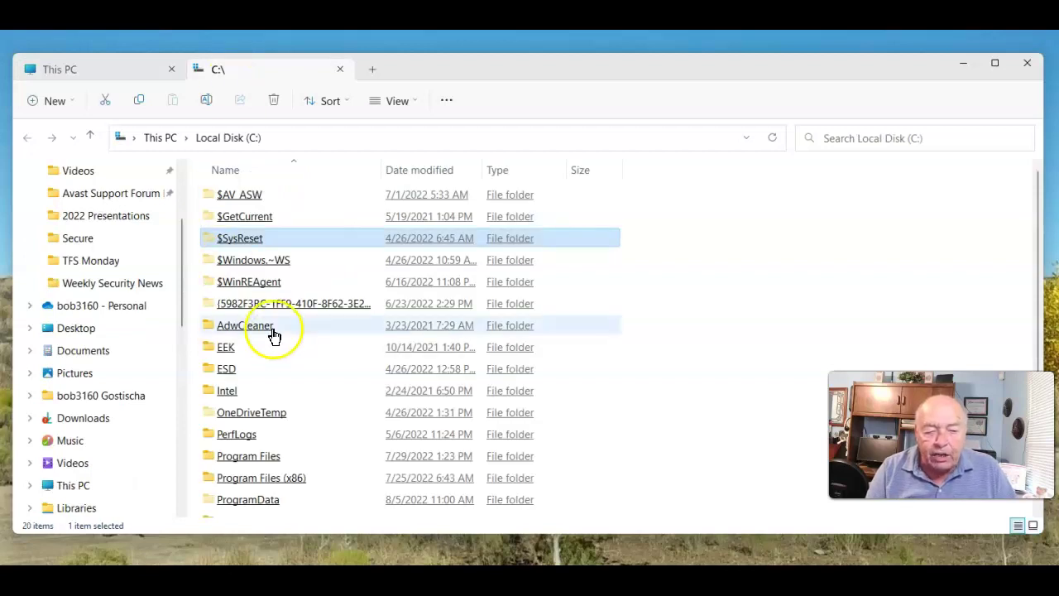
# Step: In the C:\ tab, scroll down and select the Program Files folder
pyautogui.click(234, 249)
pyautogui.scroll(-2, 236, 256)
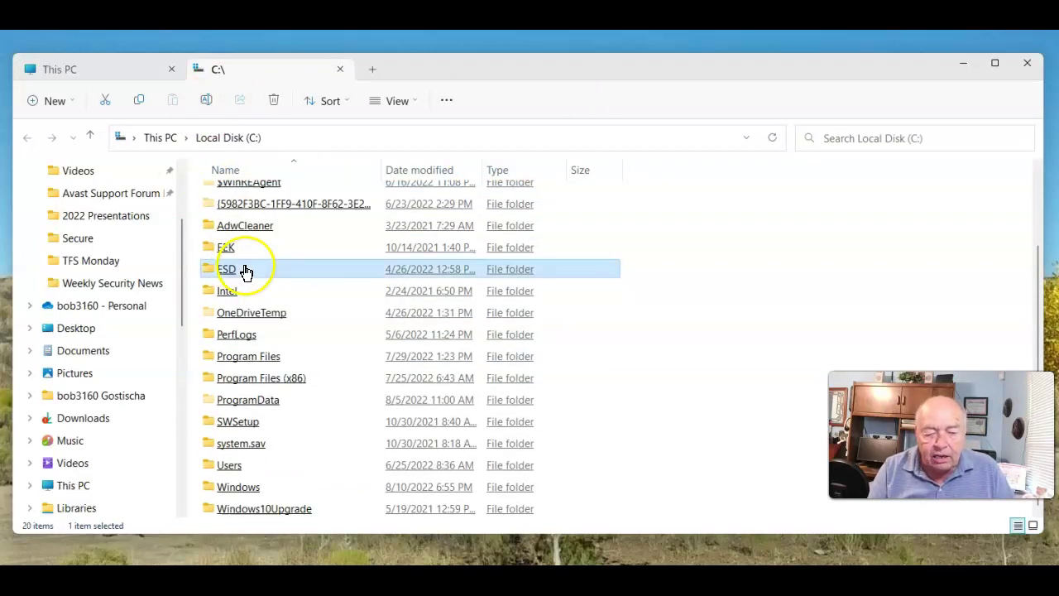
pyautogui.click(242, 357)
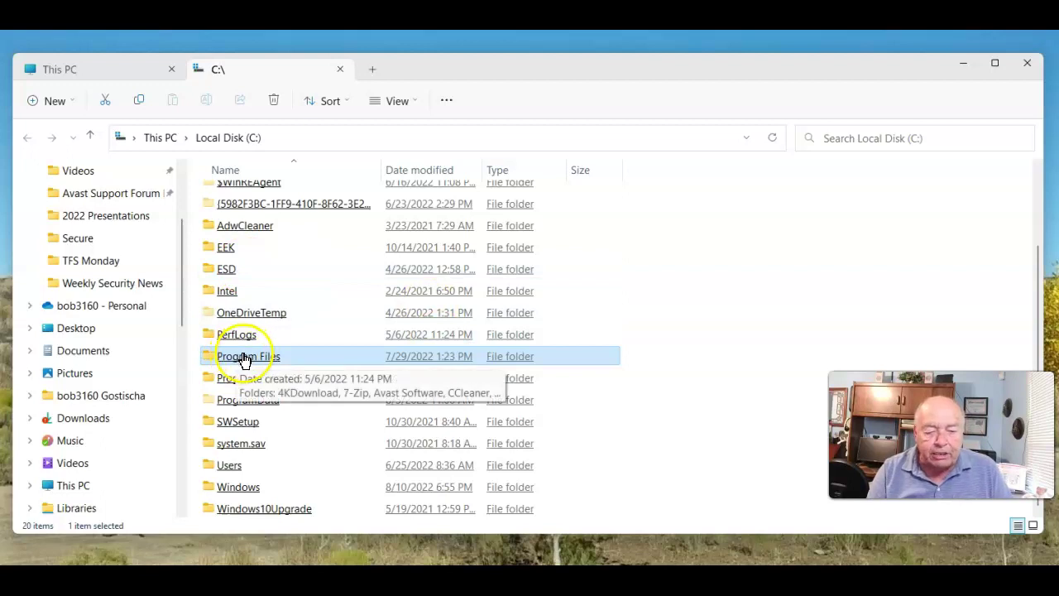
# Step: Middle-click Program Files into a third tab, switch to it, and select Avast Software
pyautogui.middleClick(244, 360)
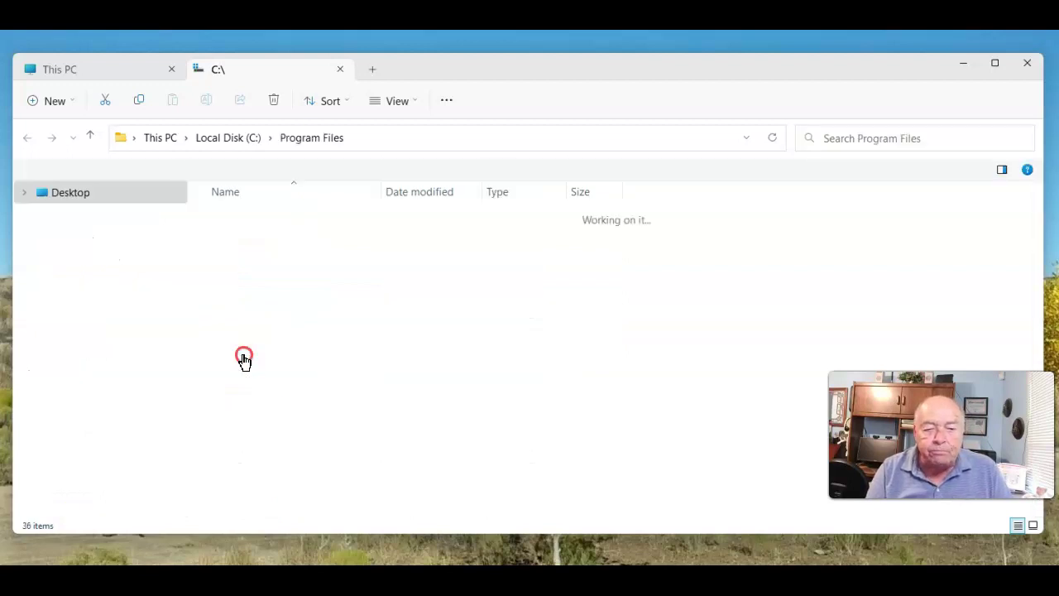
pyautogui.click(428, 76)
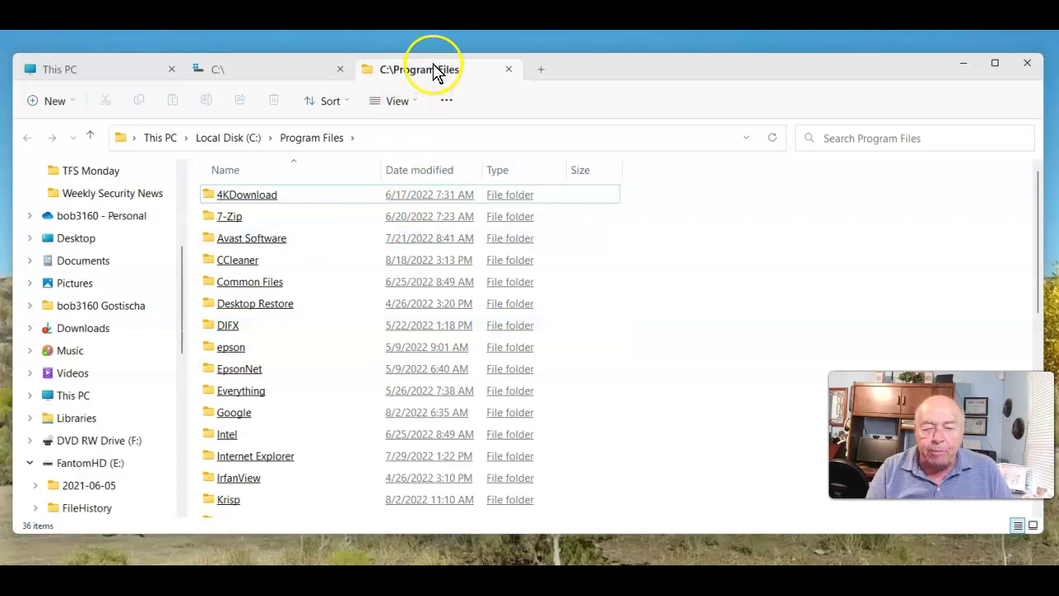
pyautogui.click(431, 71)
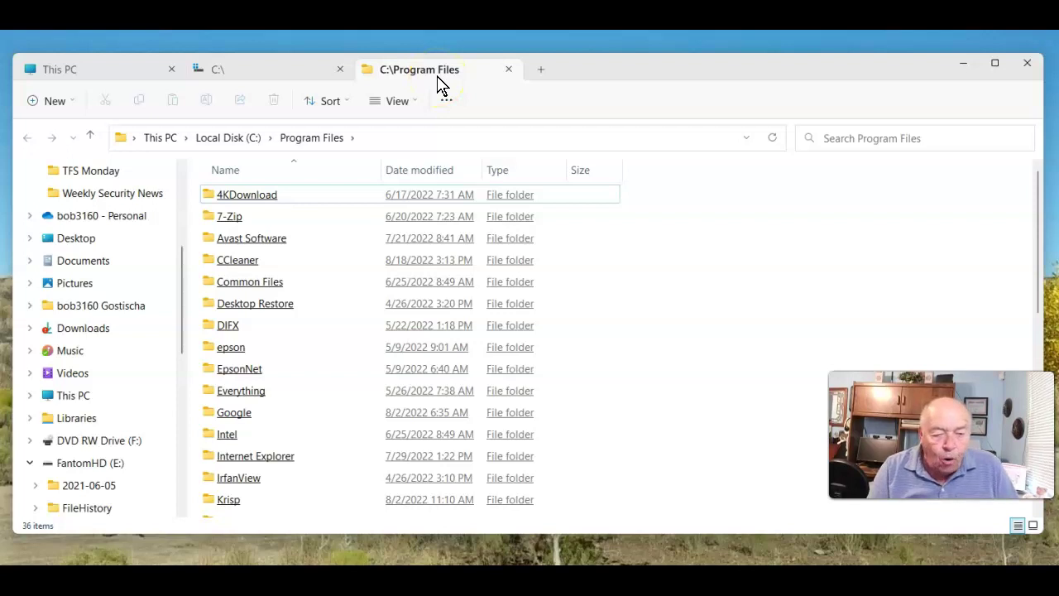
pyautogui.click(234, 242)
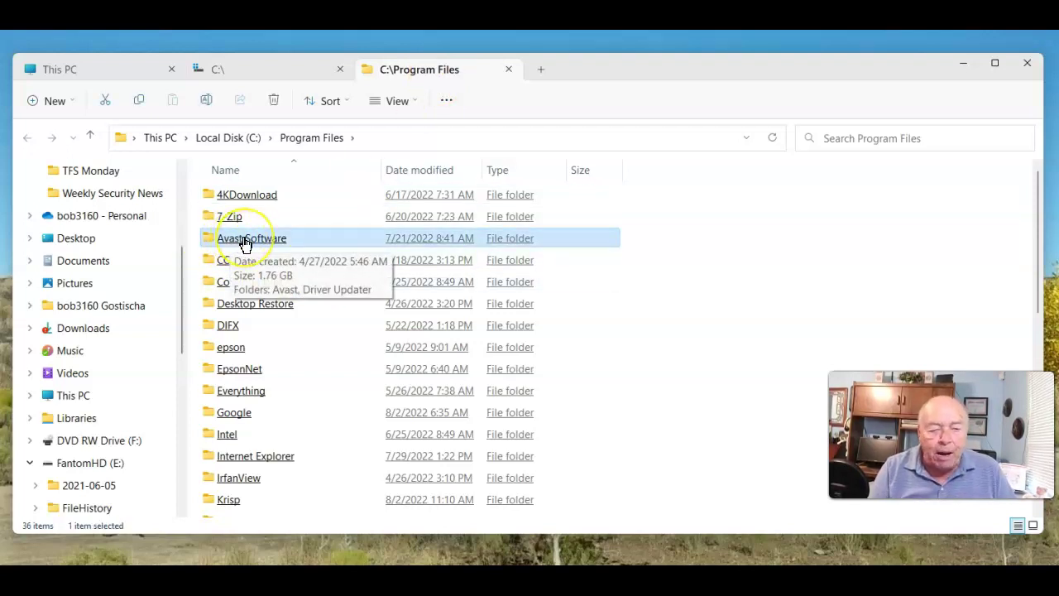
# Step: Open Avast Software in a fourth tab, then bring the C:\Program Files tab back to the front
pyautogui.doubleClick(243, 240)
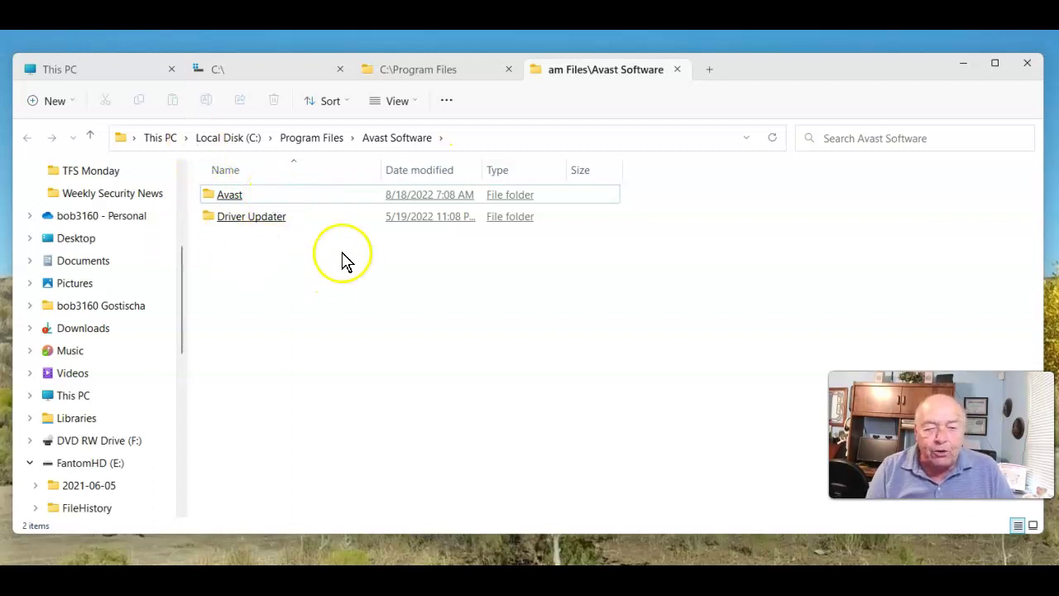
pyautogui.click(396, 76)
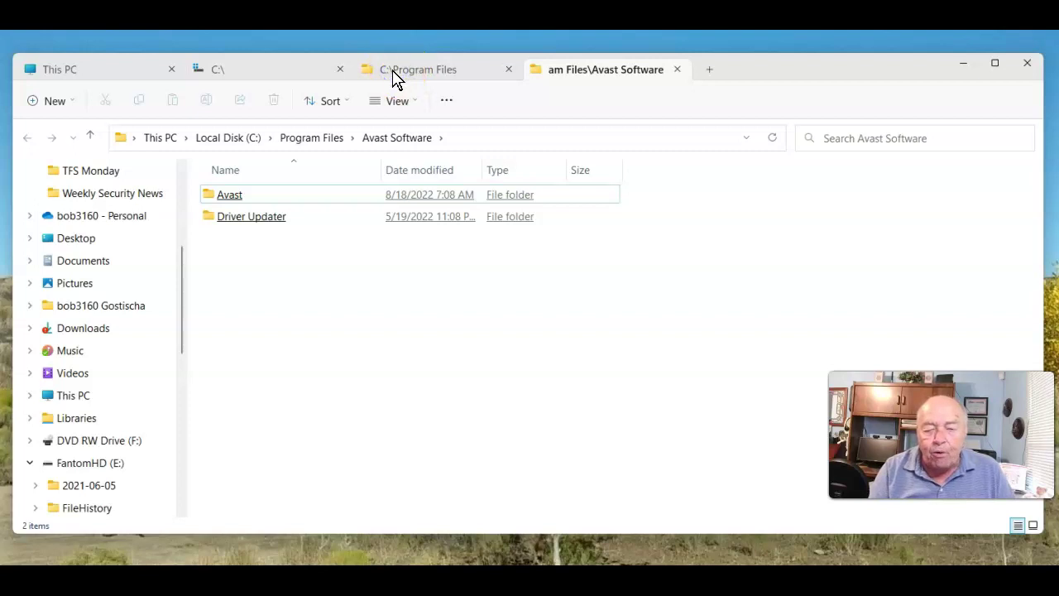
pyautogui.click(403, 73)
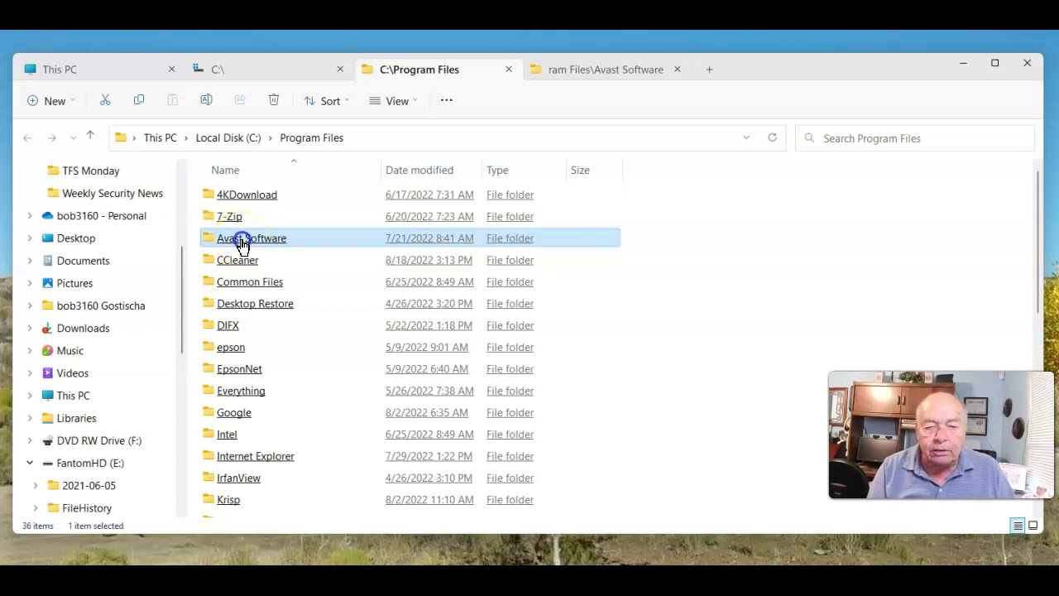
pyautogui.doubleClick(240, 240)
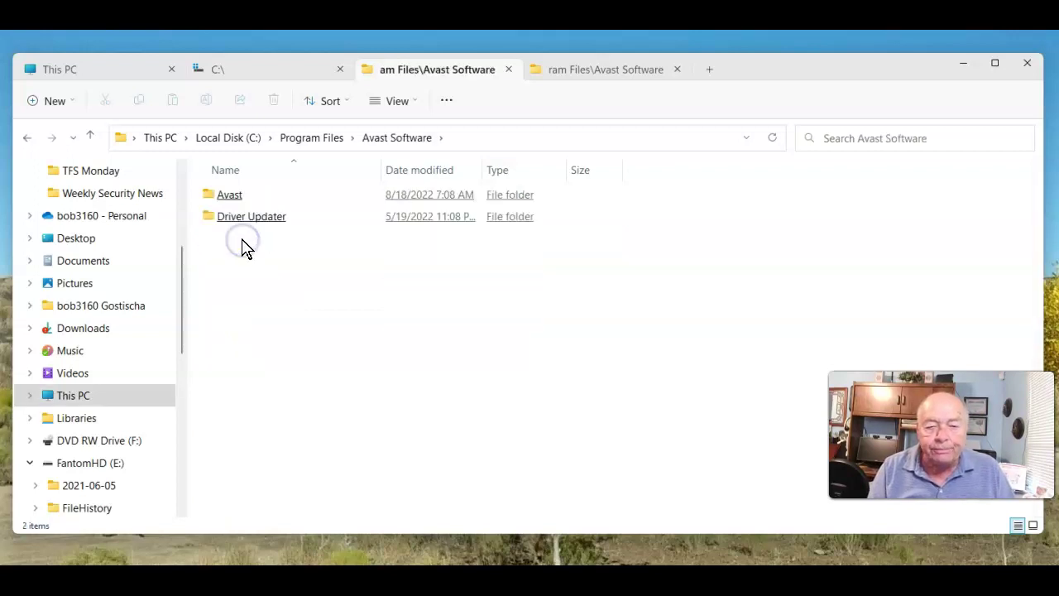
pyautogui.click(418, 75)
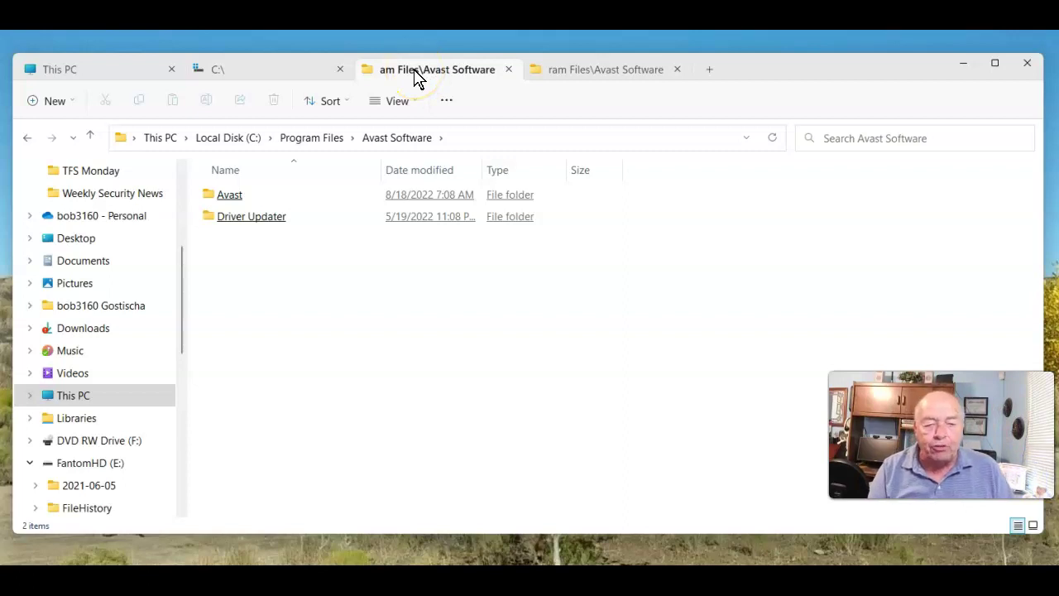
pyautogui.click(27, 138)
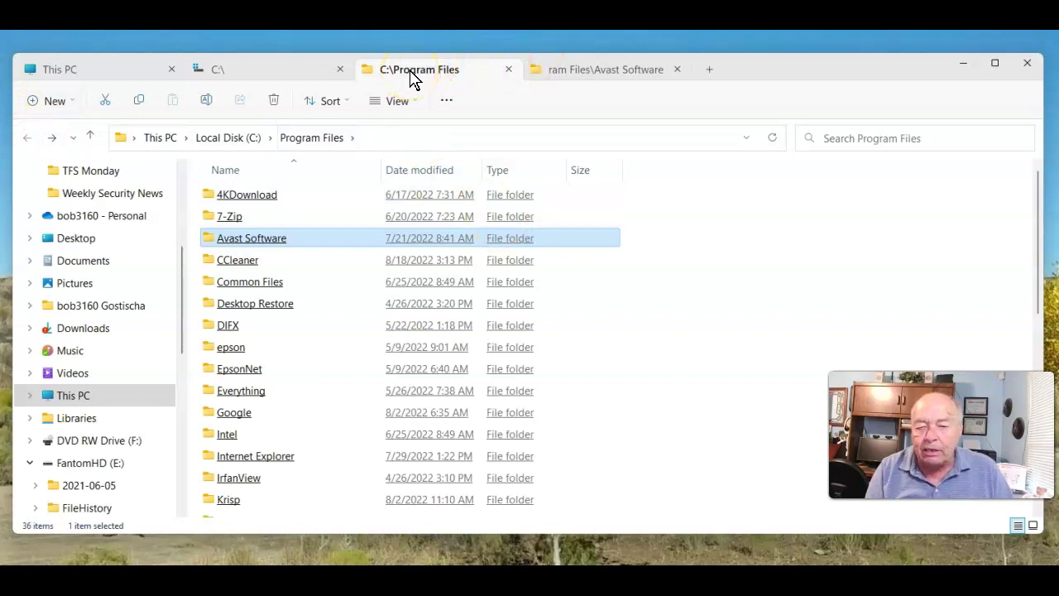
# Step: Bring the Avast Software tab, listing Avast and Driver Updater, to the front
pyautogui.click(677, 71)
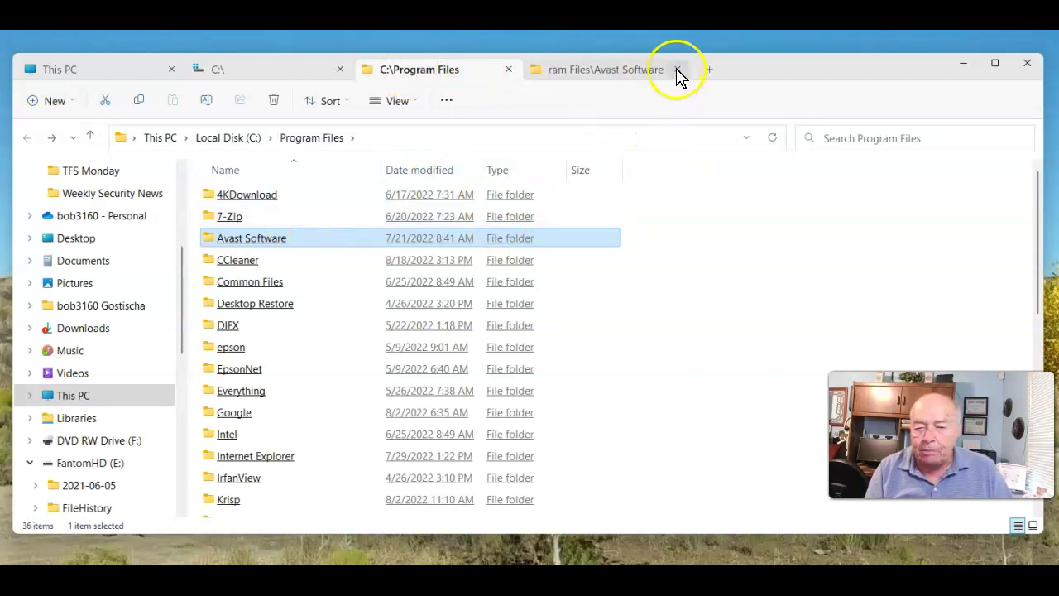
pyautogui.doubleClick(270, 241)
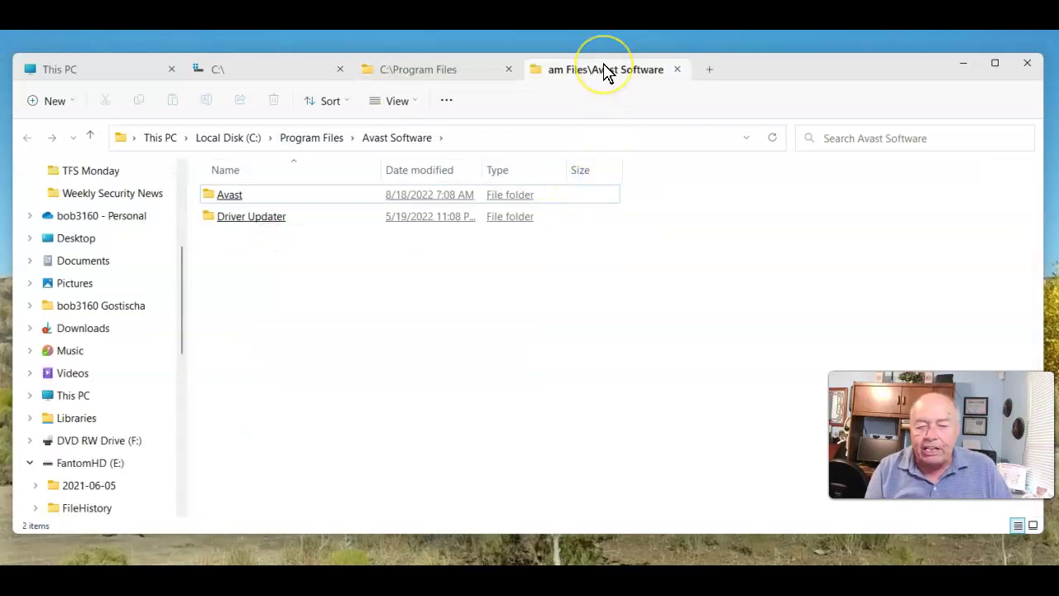
pyautogui.click(388, 289)
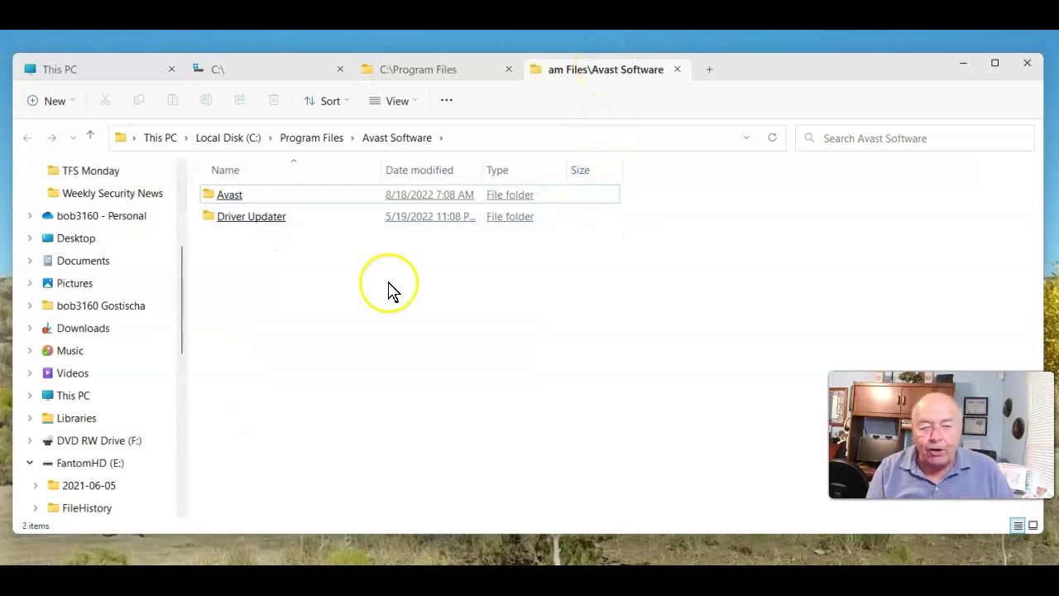